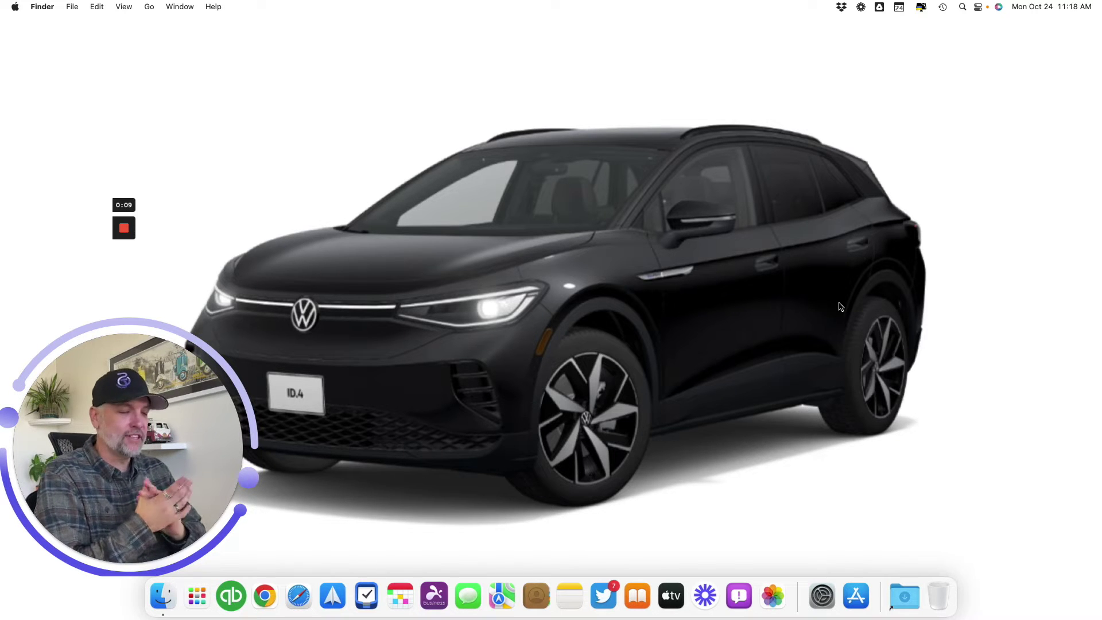
Launch Photos and open the locked Recently Deleted album, requesting access to view it.
click(766, 582)
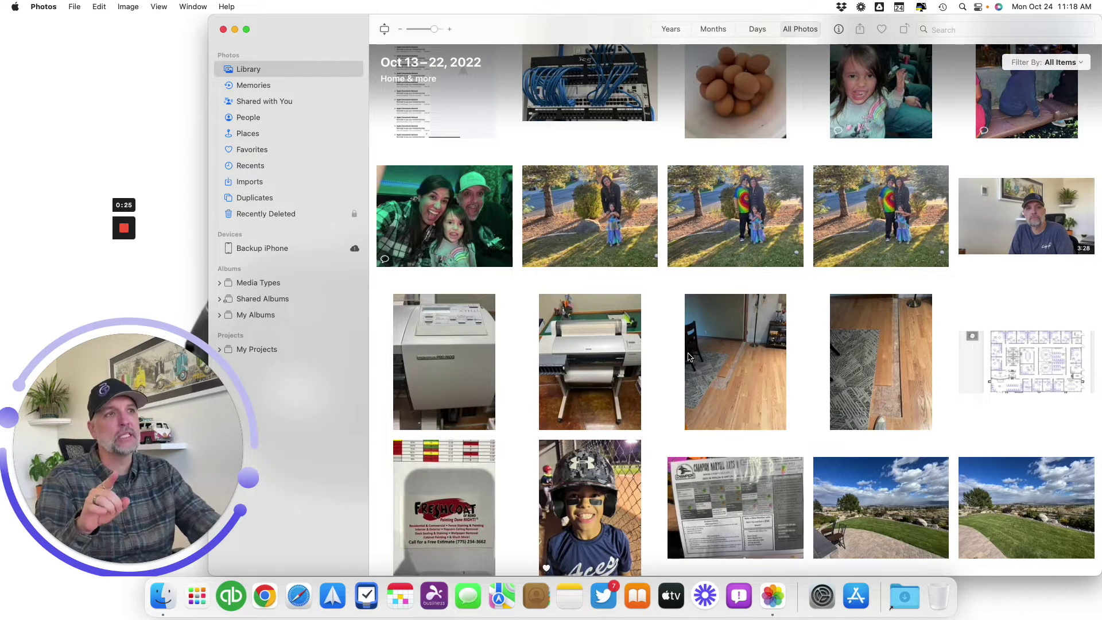
click(320, 219)
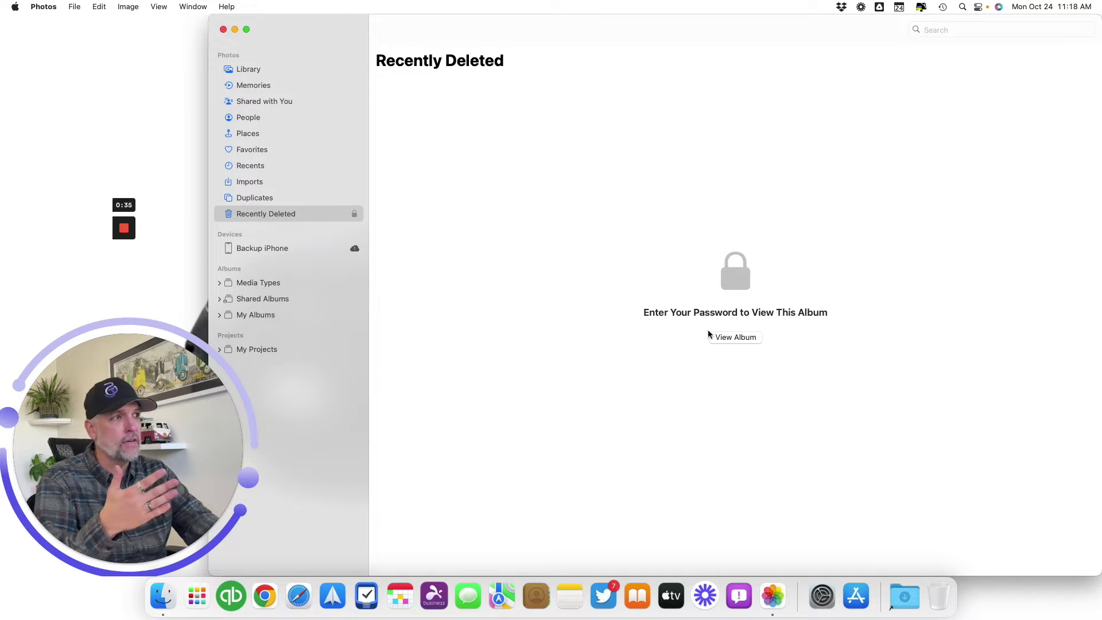
click(728, 337)
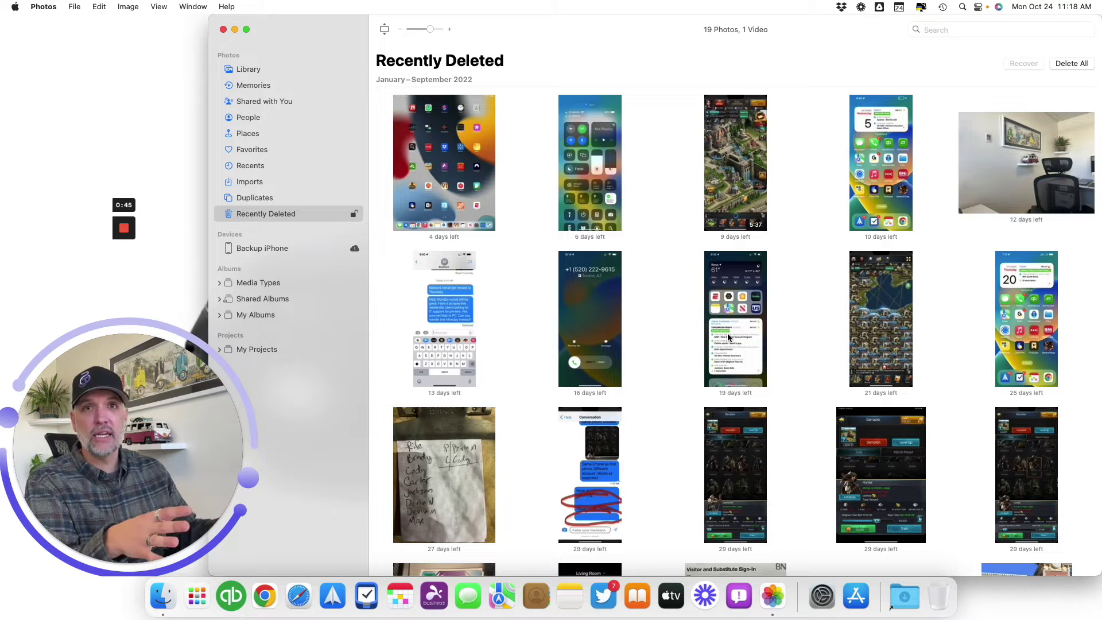
Permanently erase all 20 items in Recently Deleted.
scroll(728, 333, up, 2)
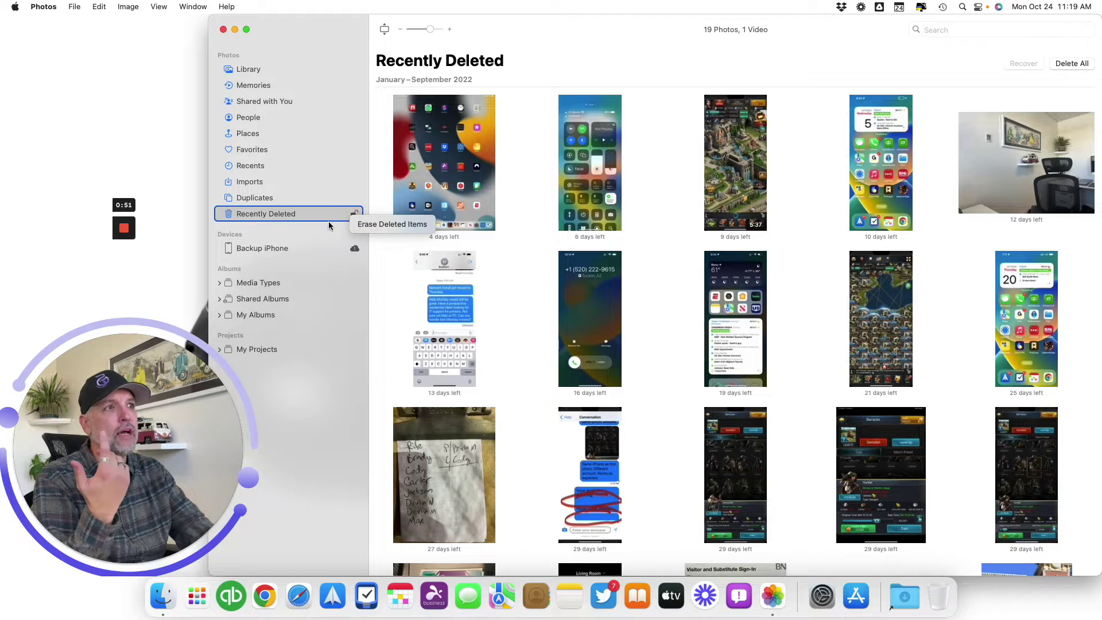
click(352, 216)
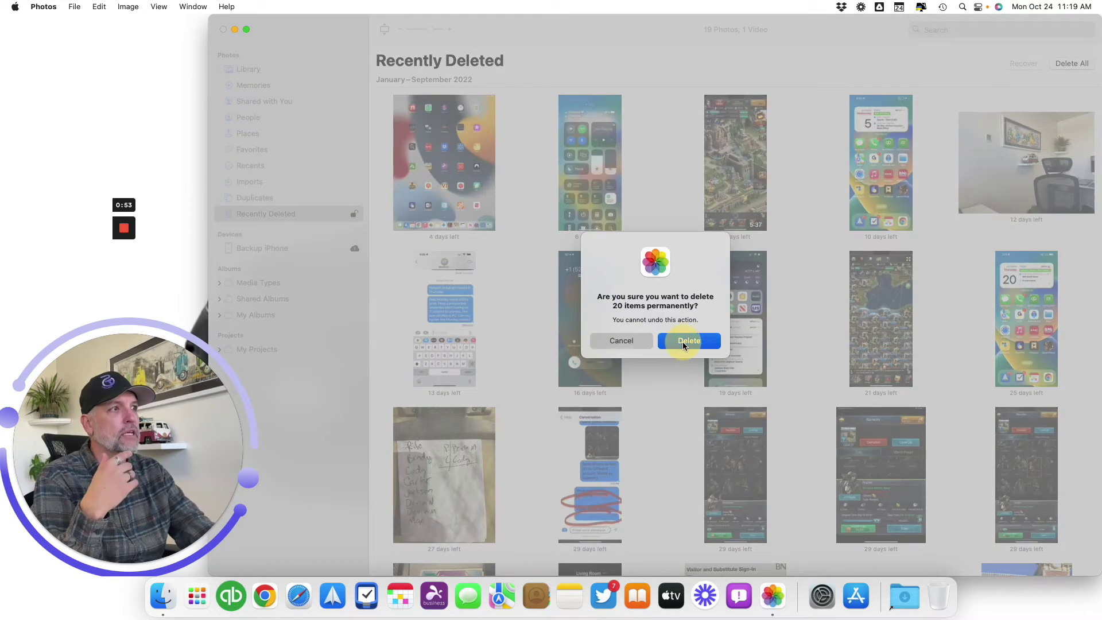
click(683, 342)
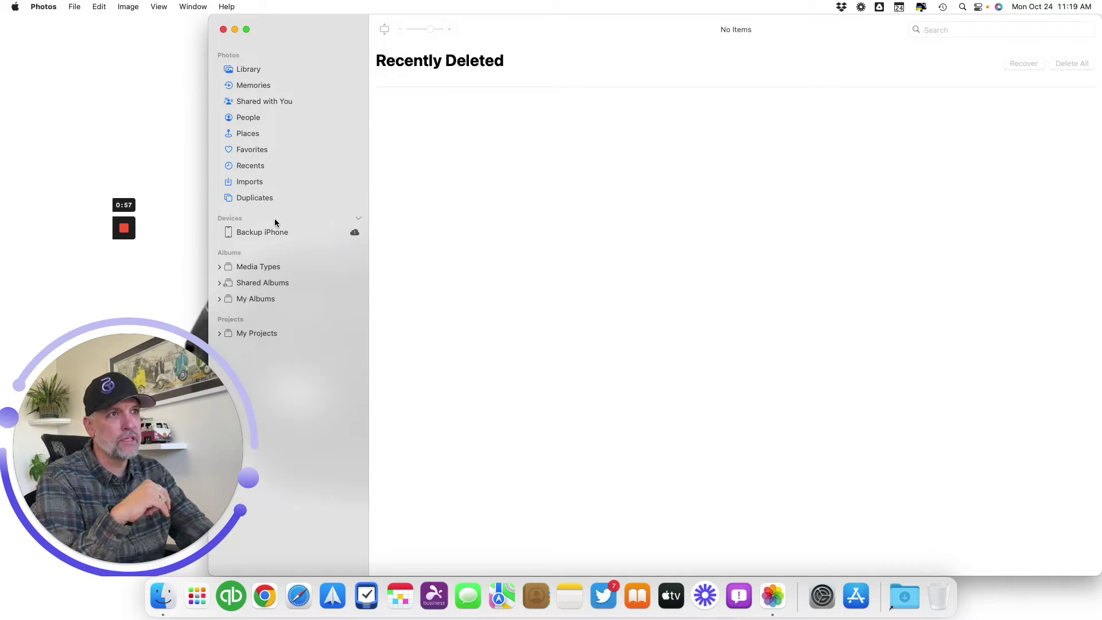
Delete the white office printer photo from the library, then relock the Recently Deleted album.
click(248, 70)
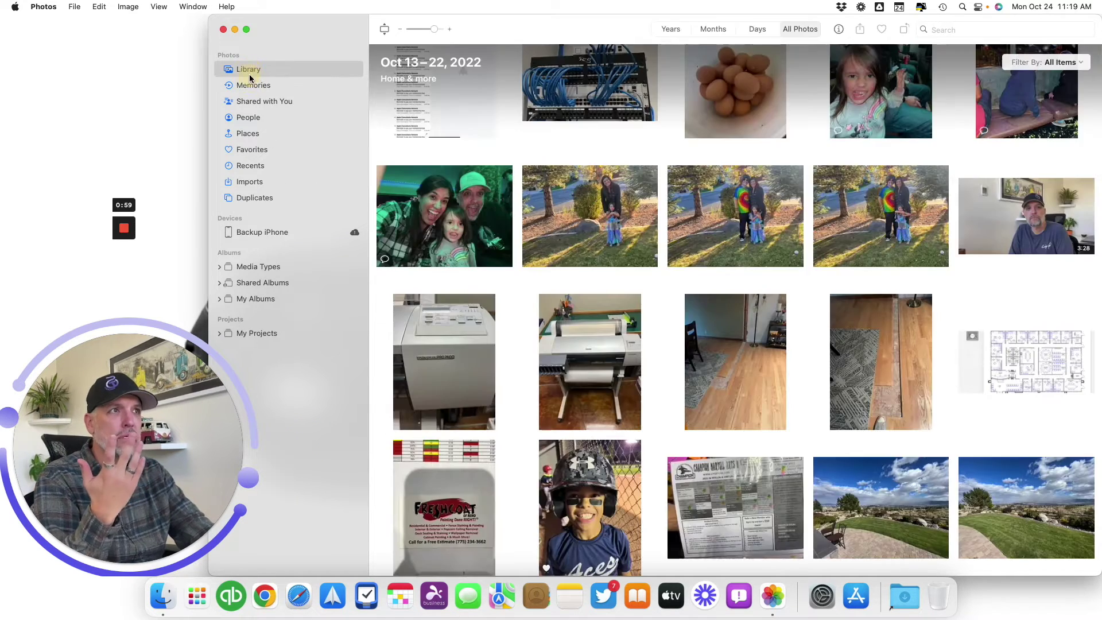
click(458, 372)
key(Delete)
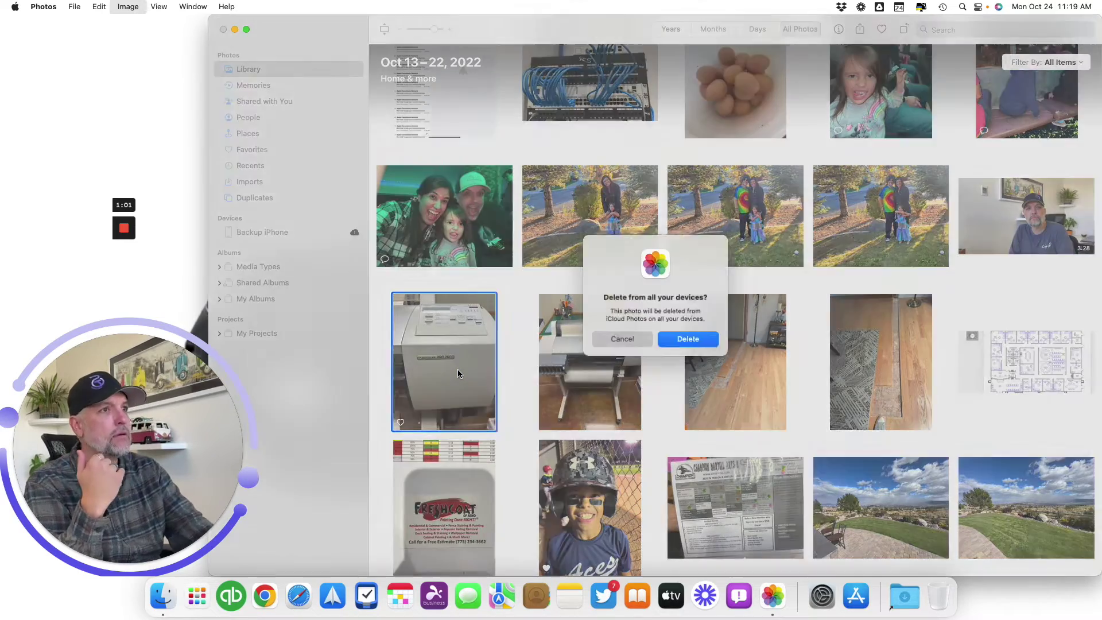
key(Return)
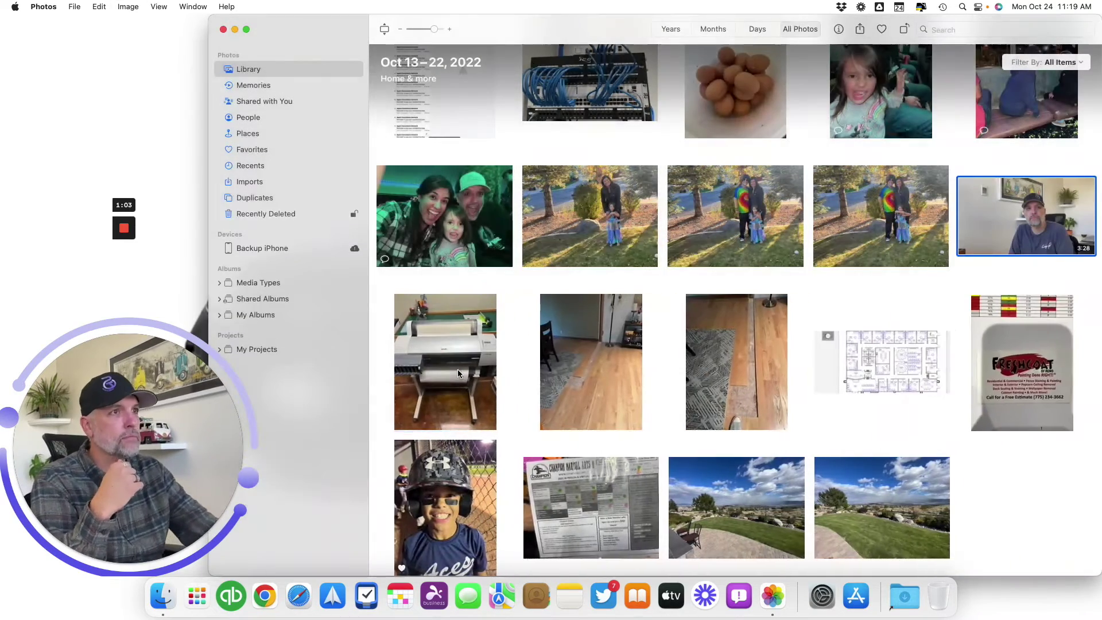
click(333, 215)
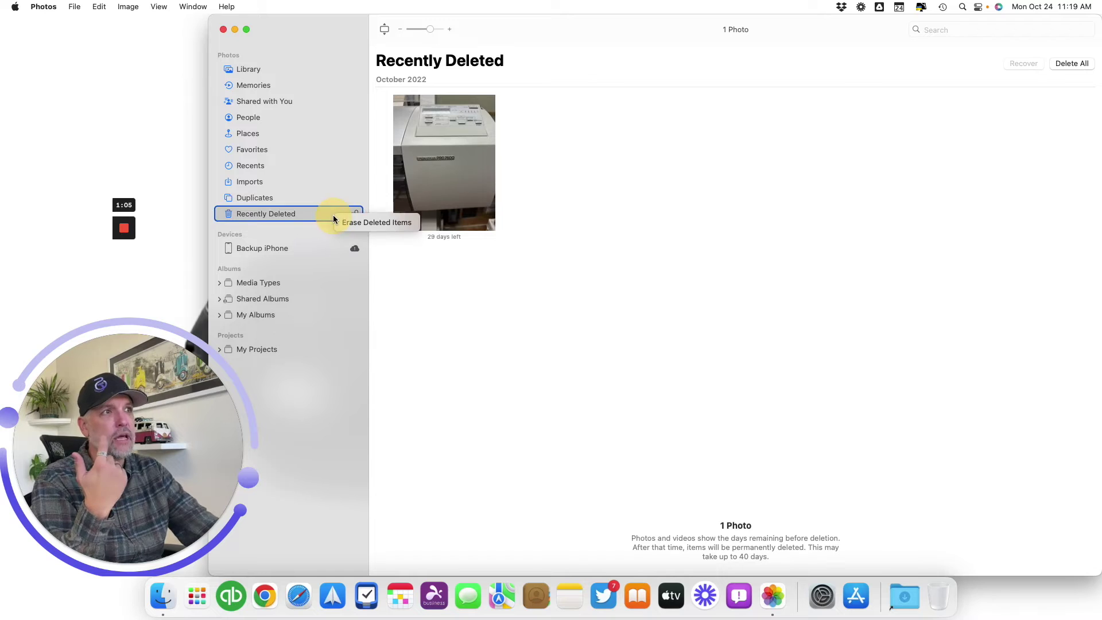
click(355, 216)
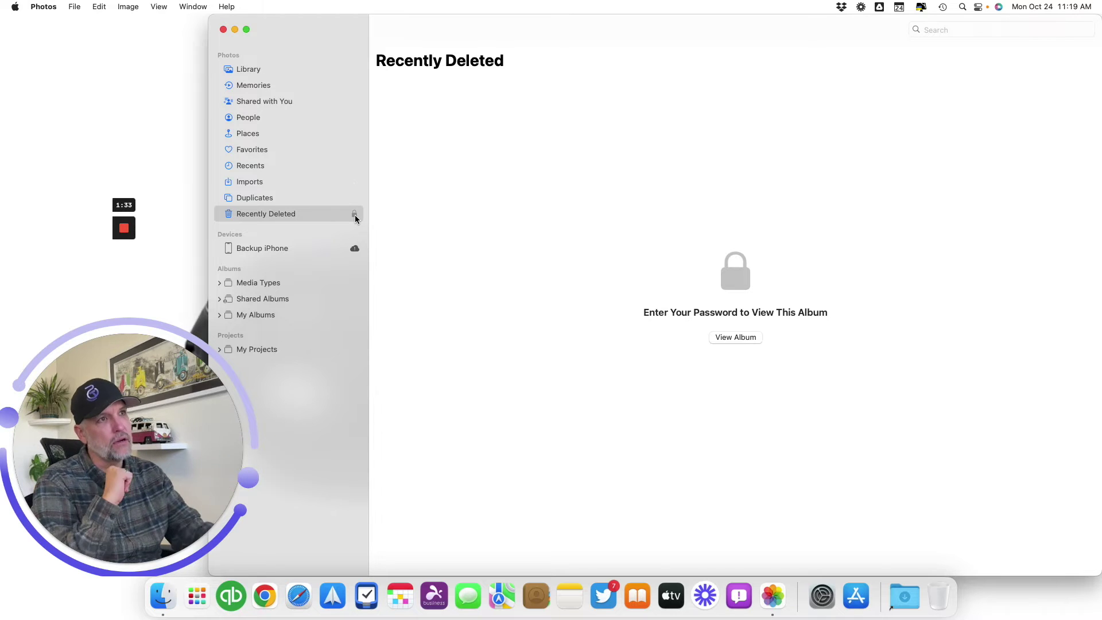
Hide the large-format printer photo from the library and open the locked Hidden album.
click(278, 70)
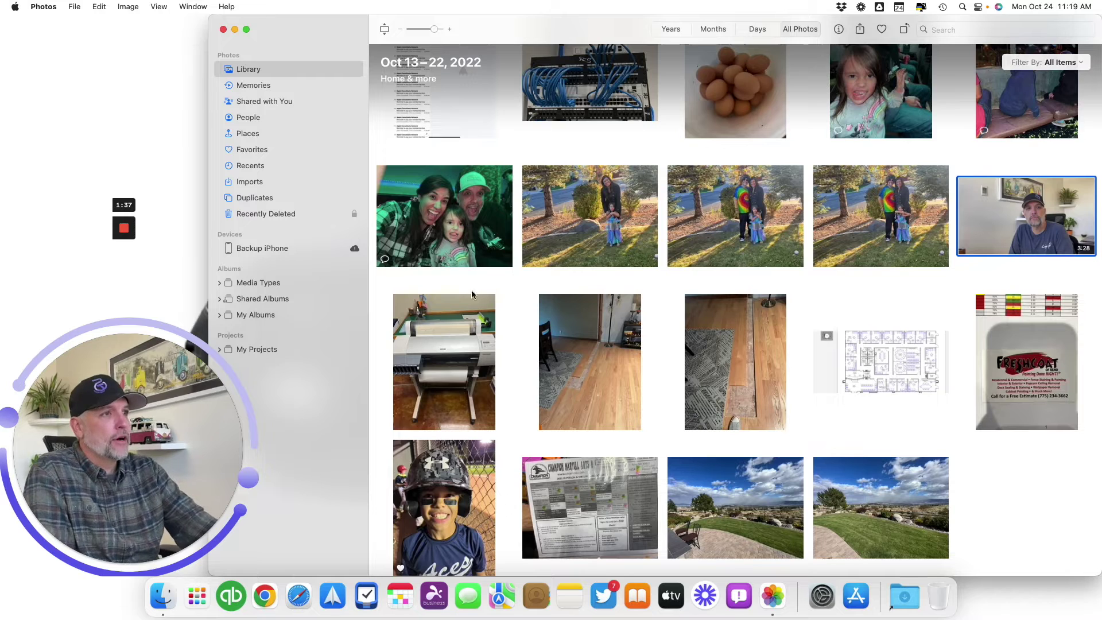
click(461, 347)
right_click(460, 347)
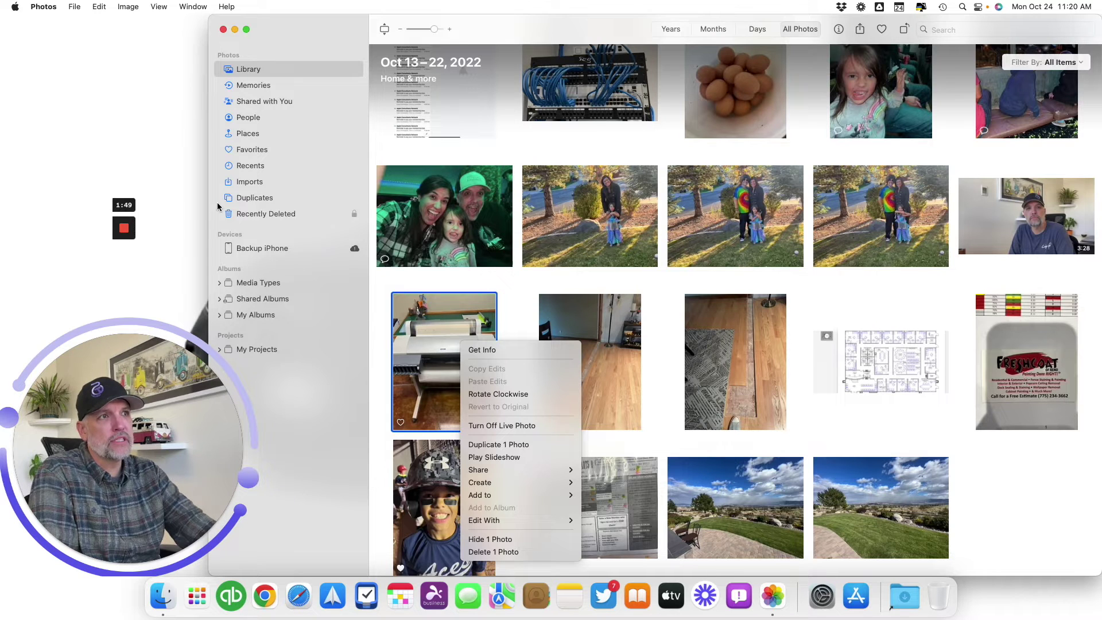
click(502, 541)
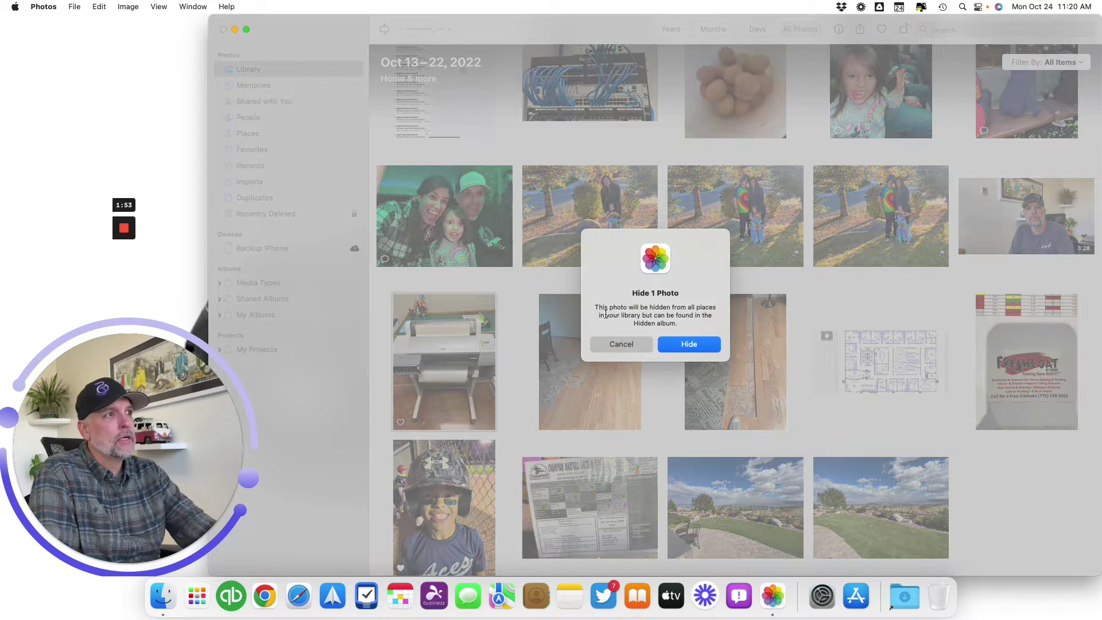
click(675, 343)
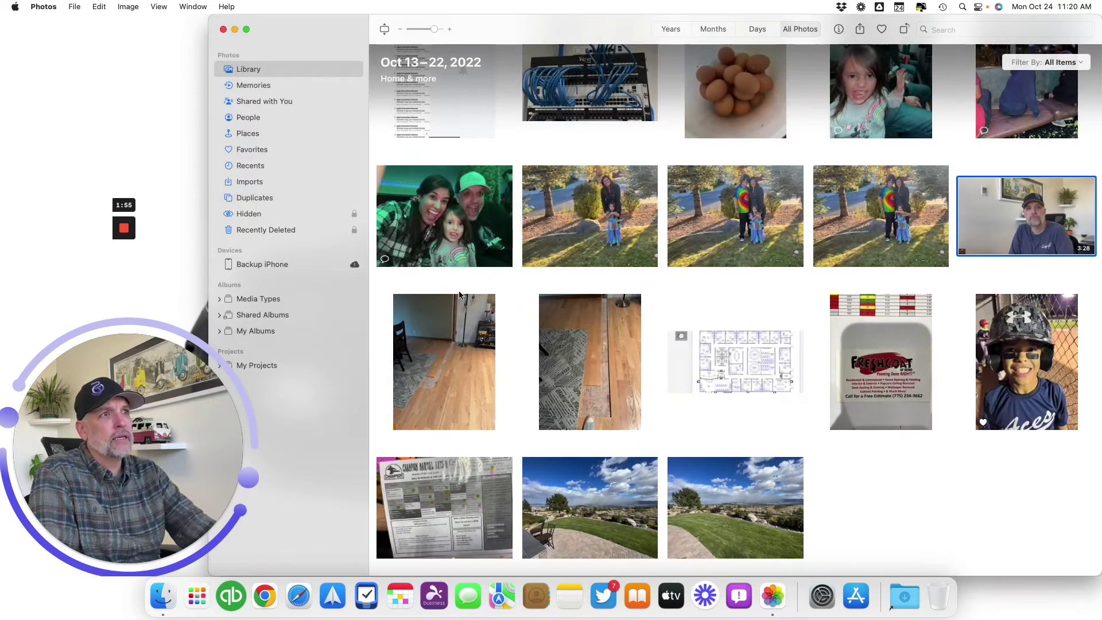
click(250, 214)
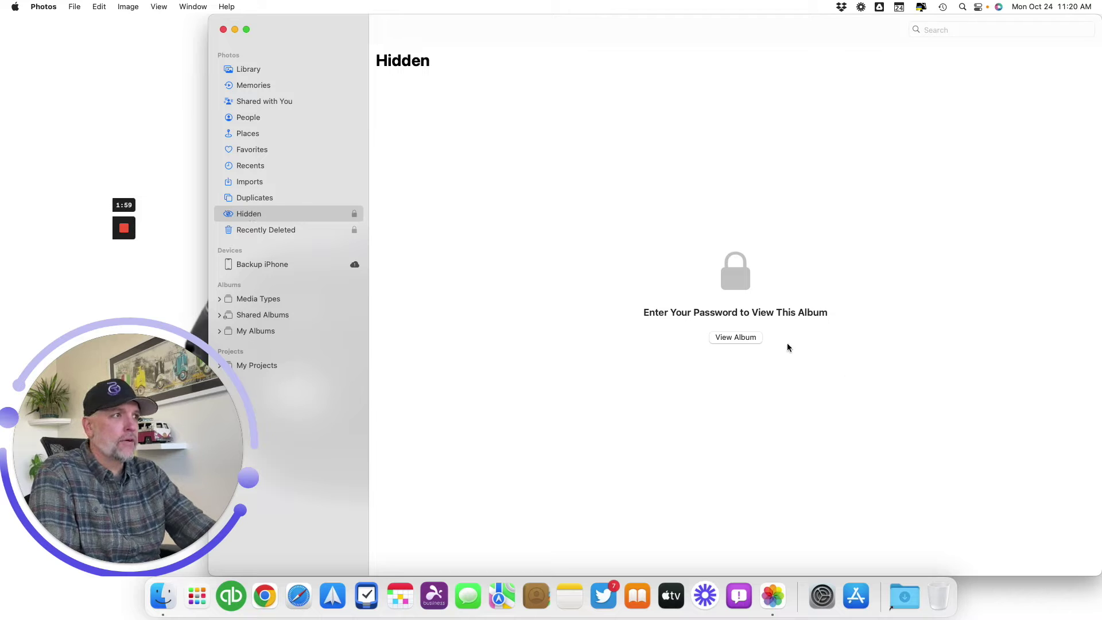
Unlock the Hidden album with the account password.
click(735, 338)
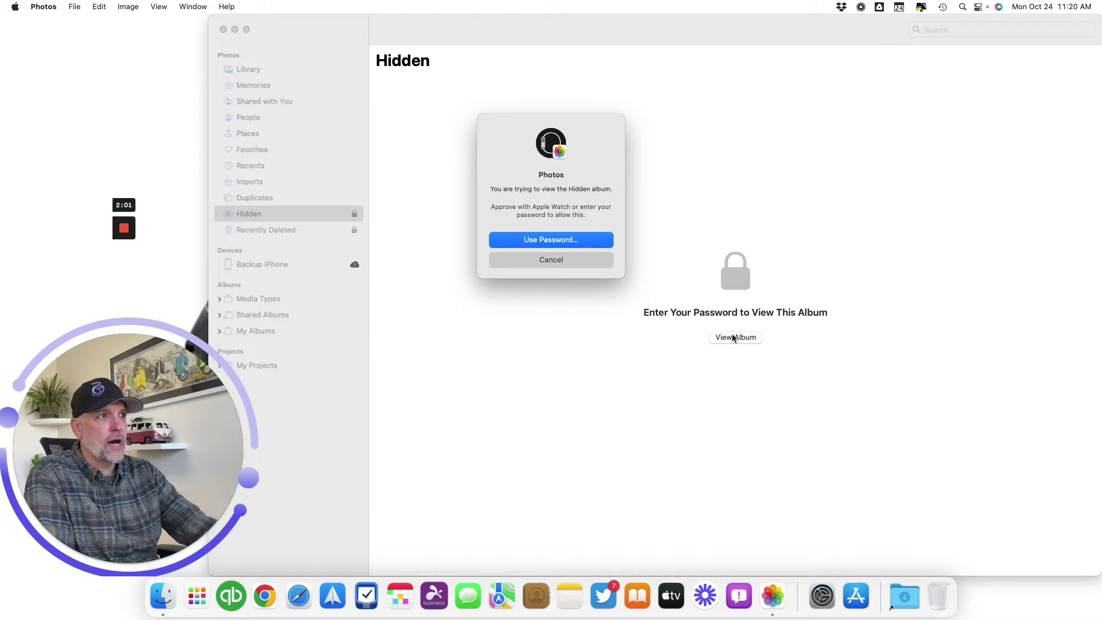
click(539, 240)
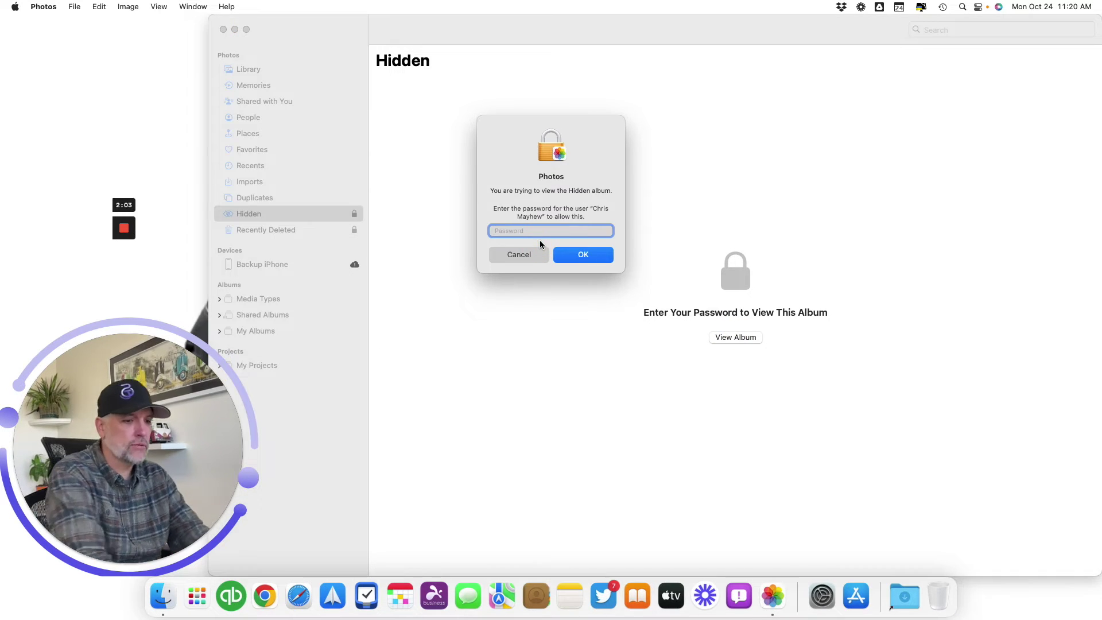
text(••••)
key(Return)
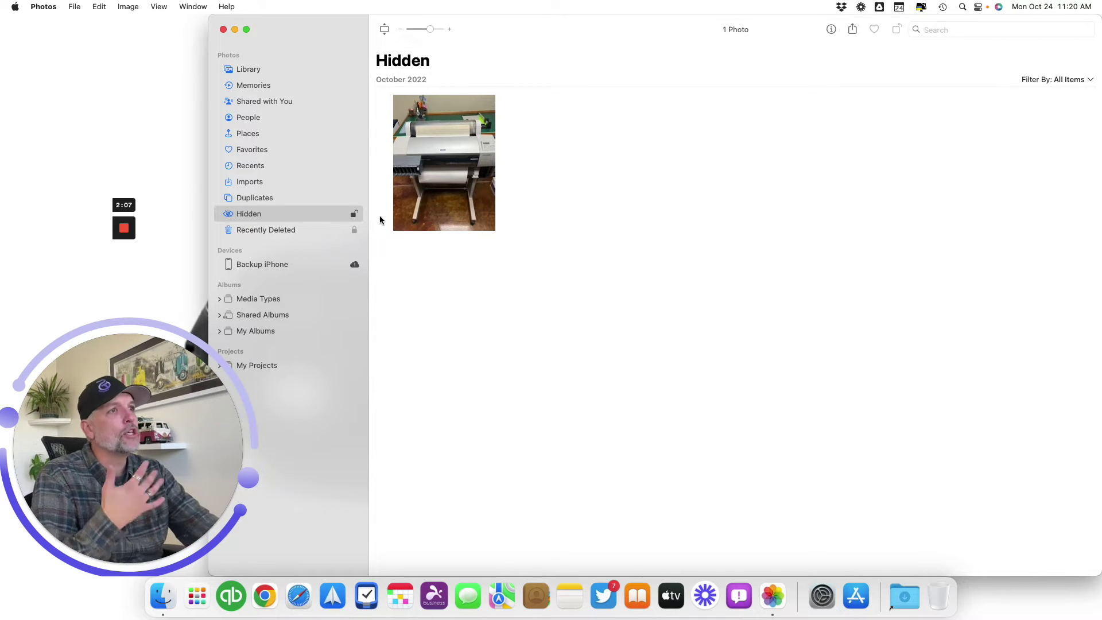
Relock the Hidden album, request access again, and quit Photos from the app menu.
click(355, 214)
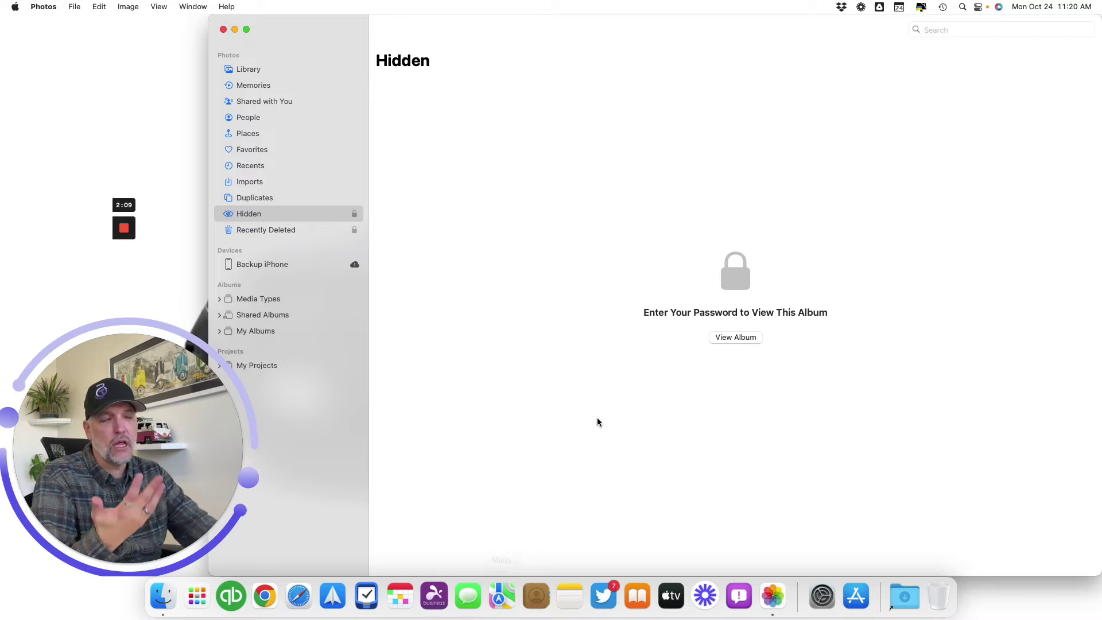
click(724, 341)
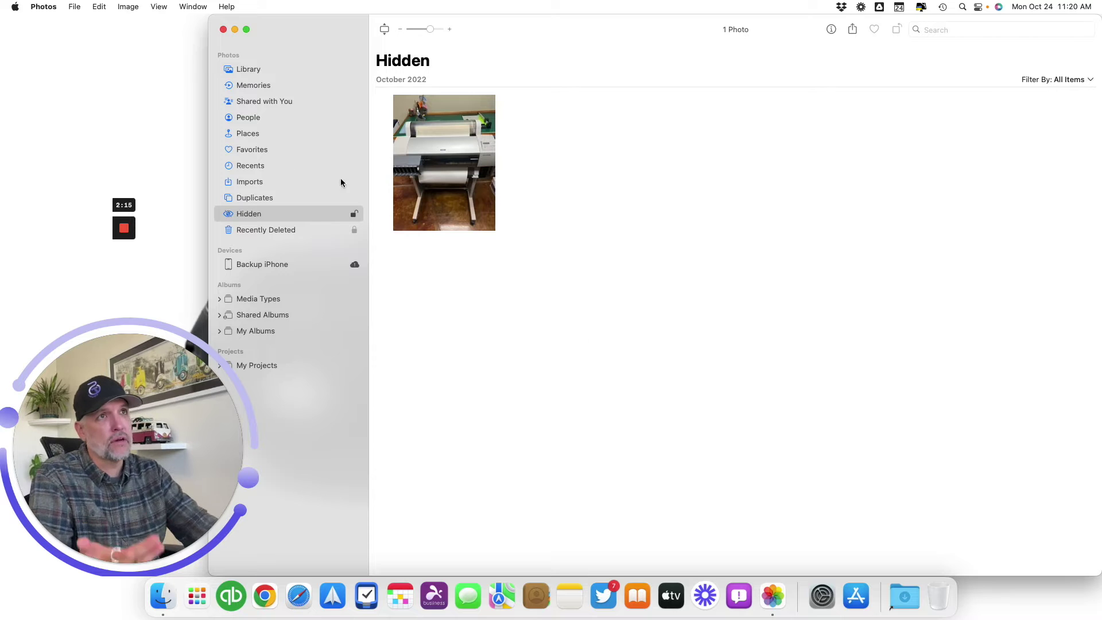
click(43, 6)
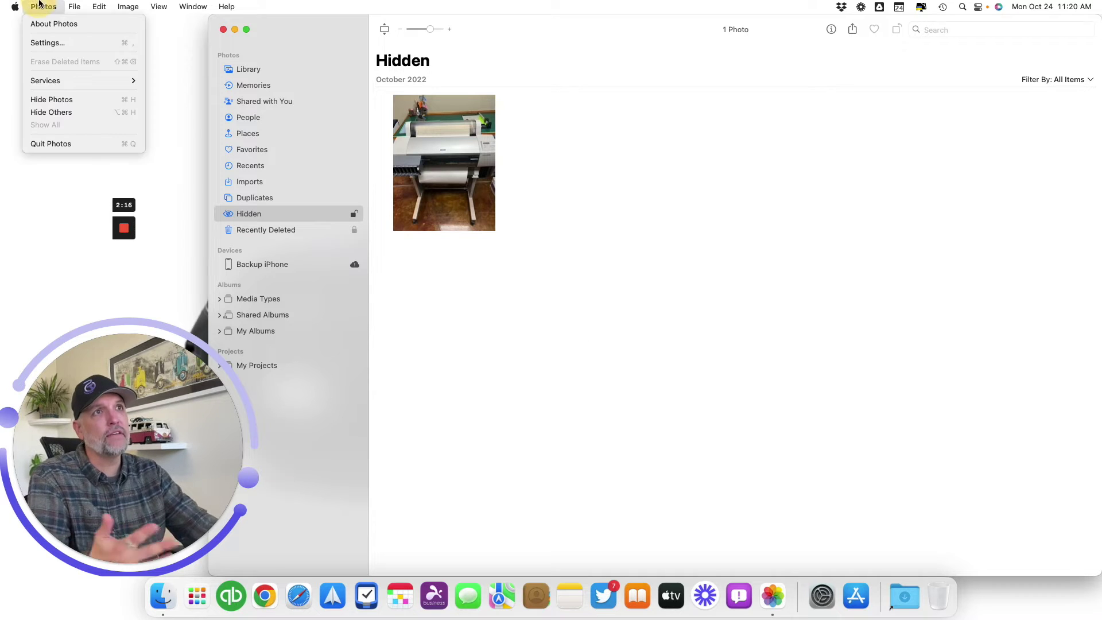
click(54, 143)
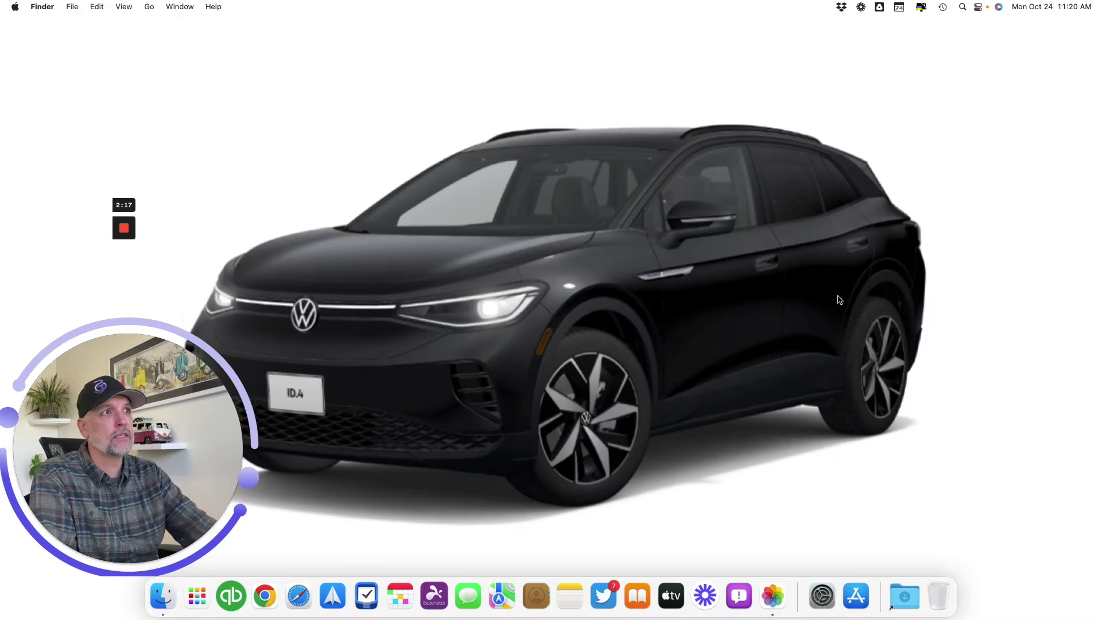
Relaunch Photos and request access to the relocked Hidden album.
click(772, 595)
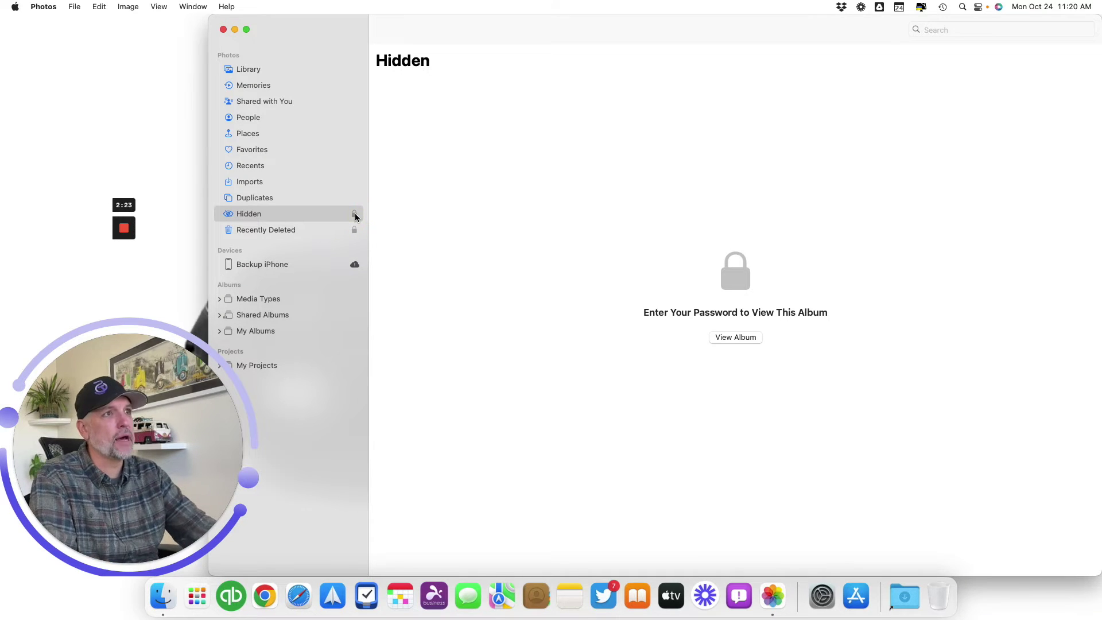
click(744, 339)
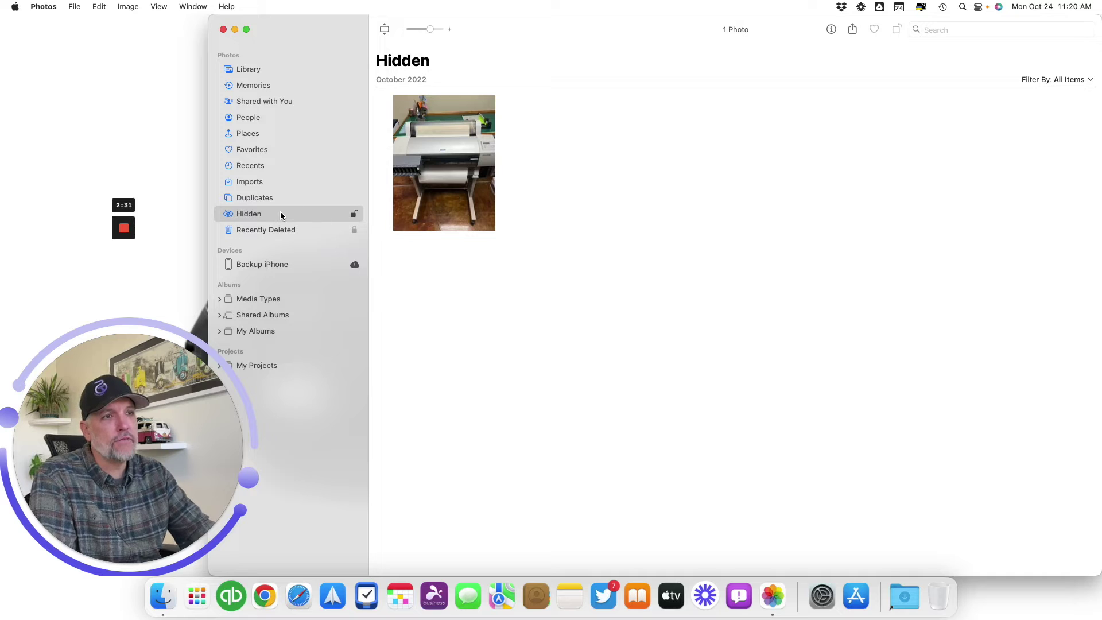
Remove the Hidden album from the sidebar and hide both wooden-floor photos.
click(159, 6)
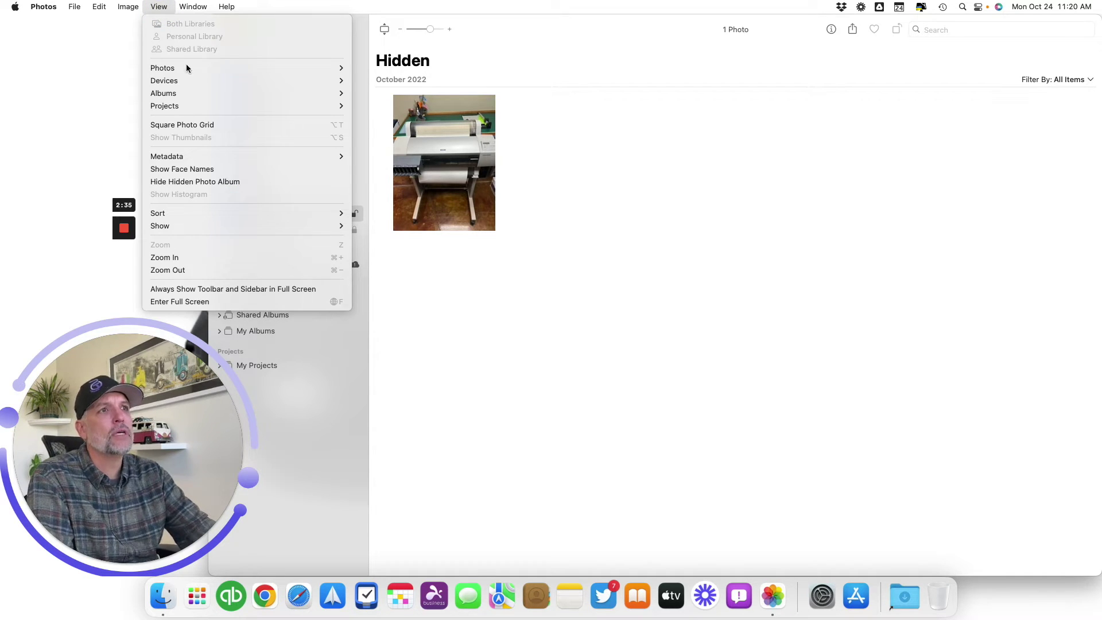
click(241, 182)
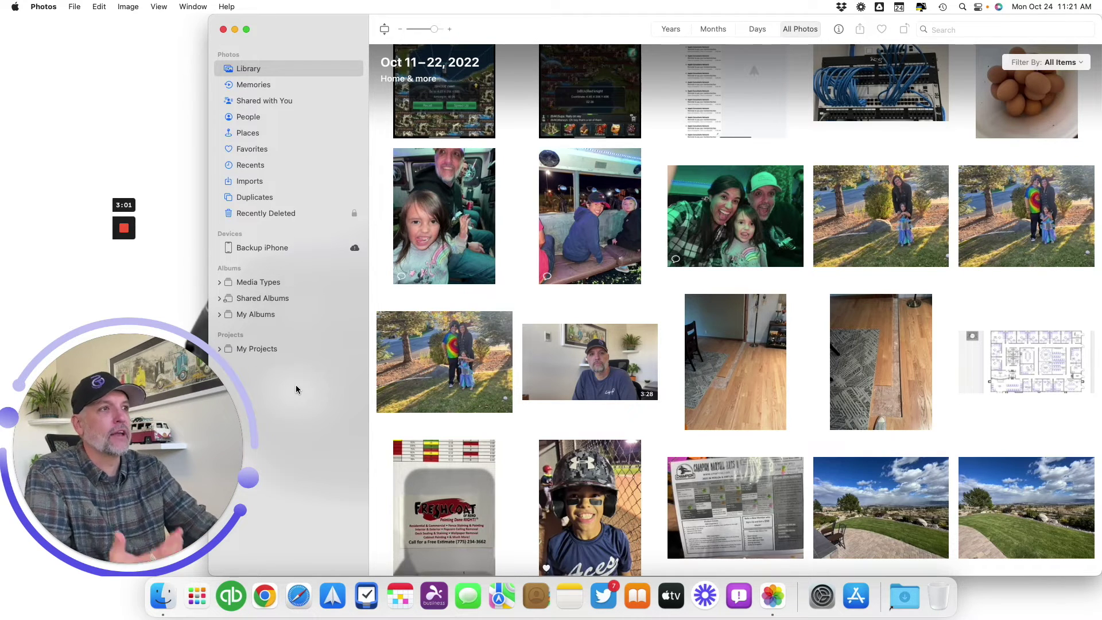
click(752, 370)
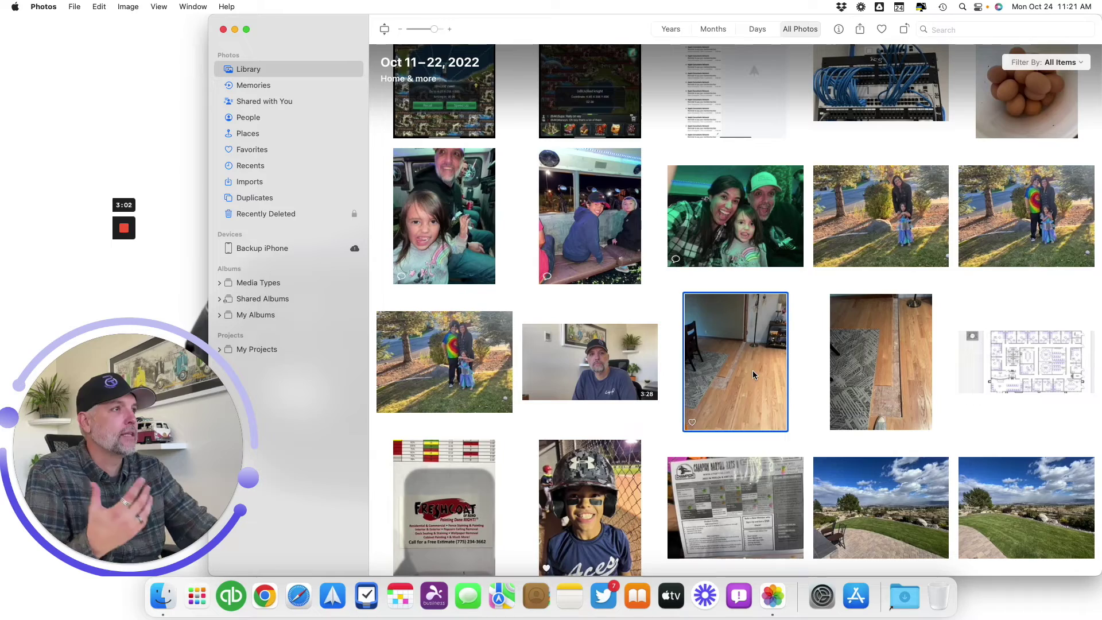
super+click(864, 363)
right_click(864, 364)
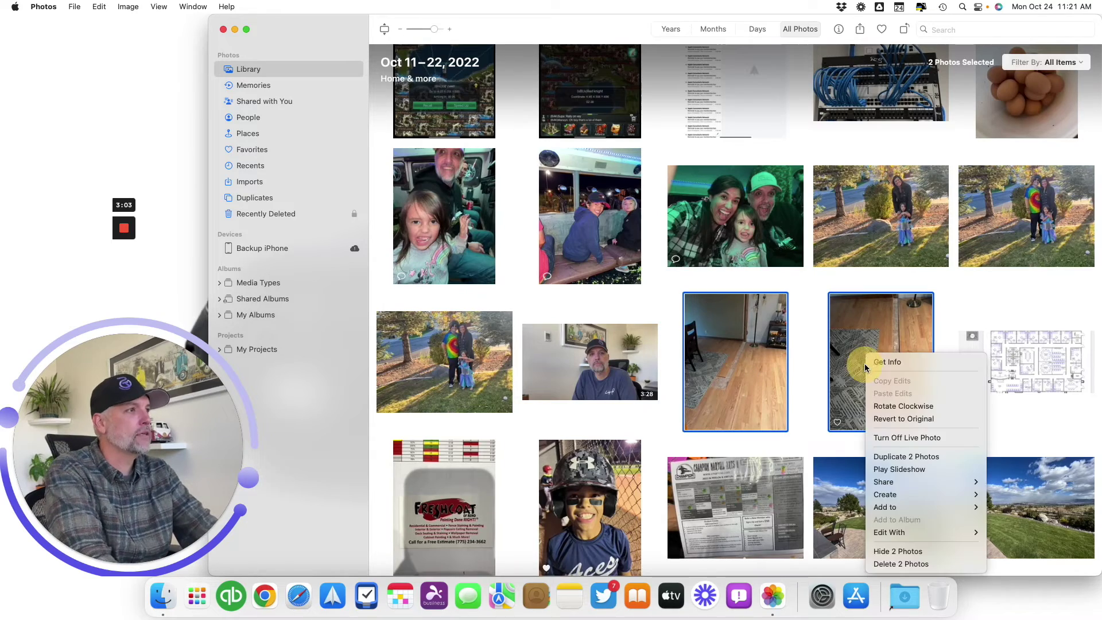
click(905, 552)
click(706, 343)
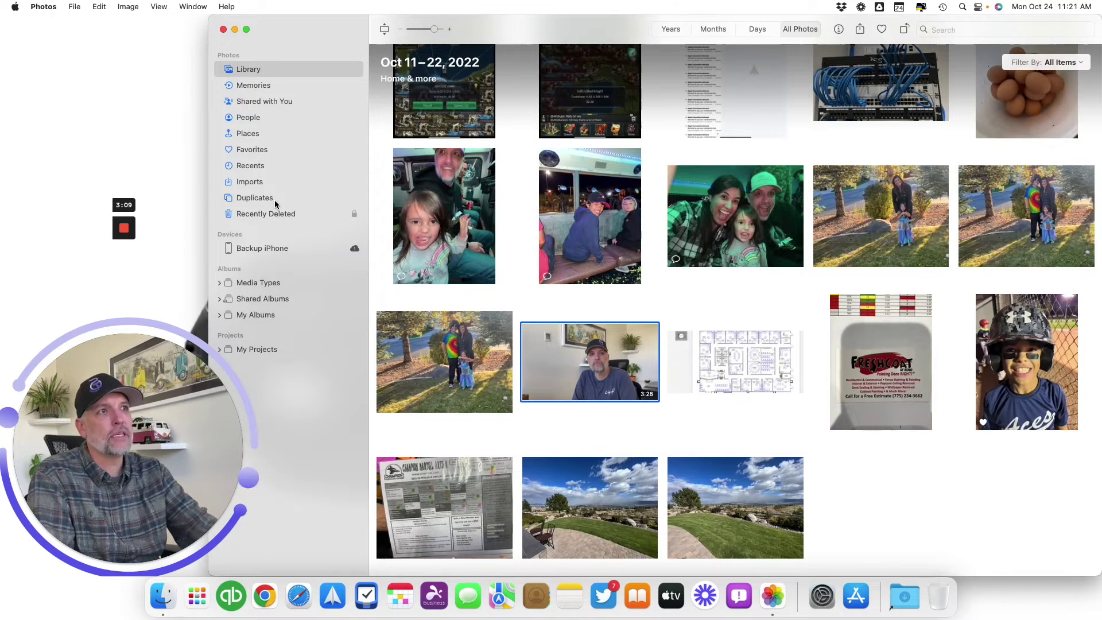
Show the Hidden album in the sidebar again and unlock it with the account password.
click(156, 5)
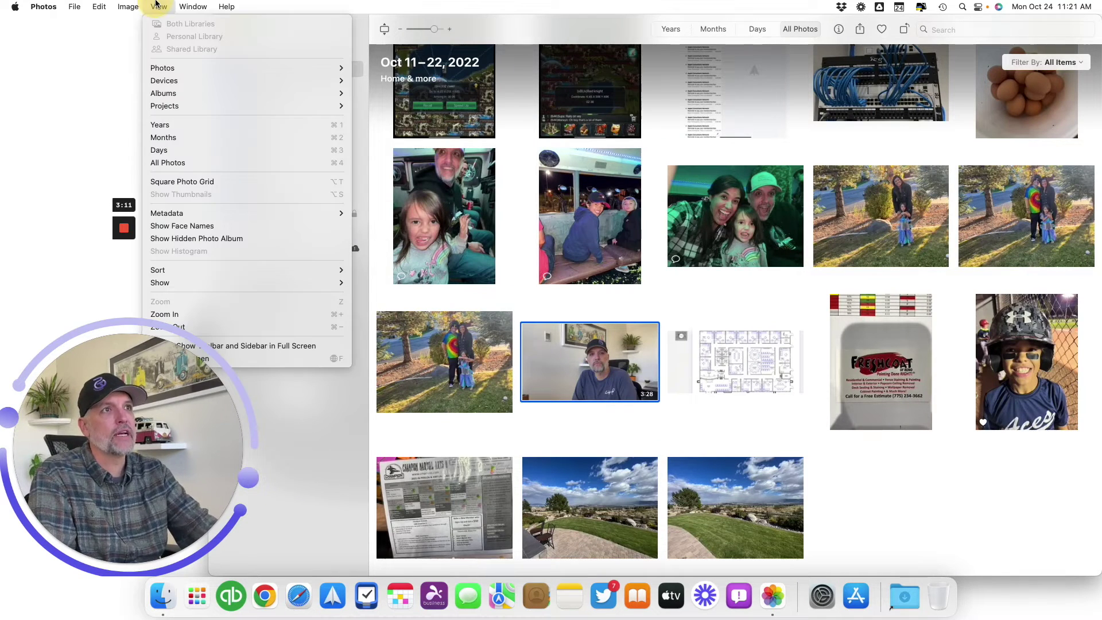
click(189, 240)
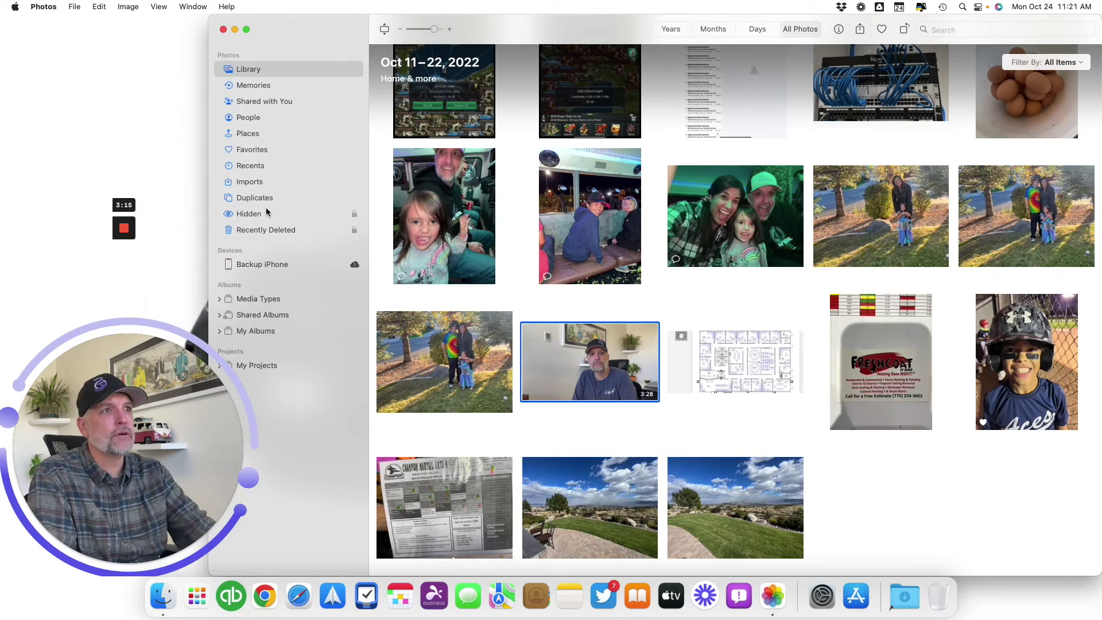
click(265, 217)
click(734, 337)
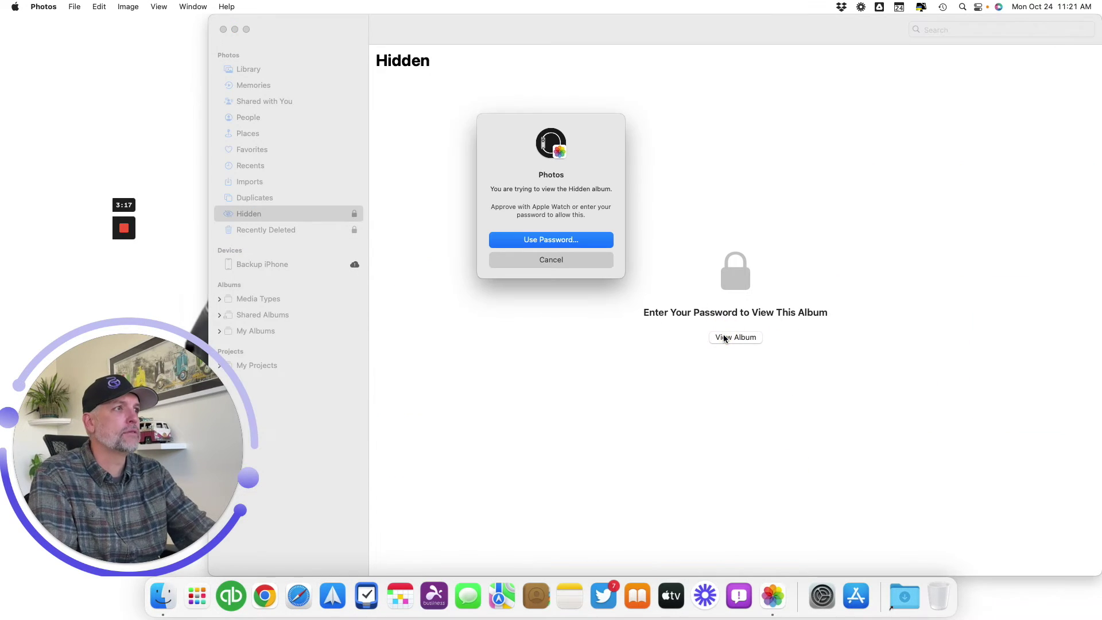
click(551, 240)
text(•••••••)
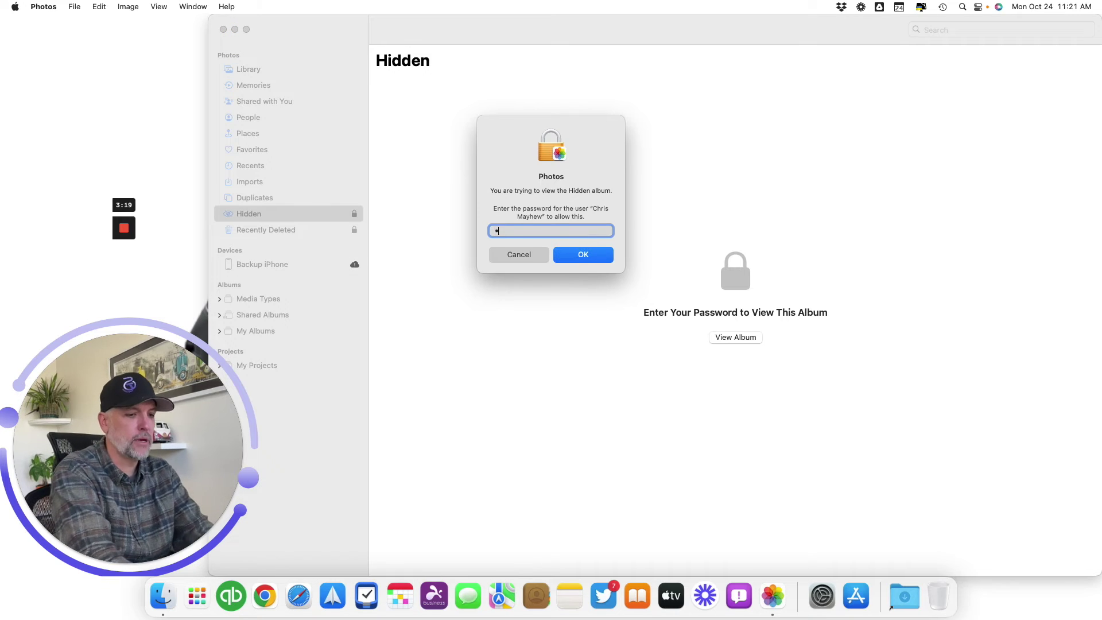
key(Return)
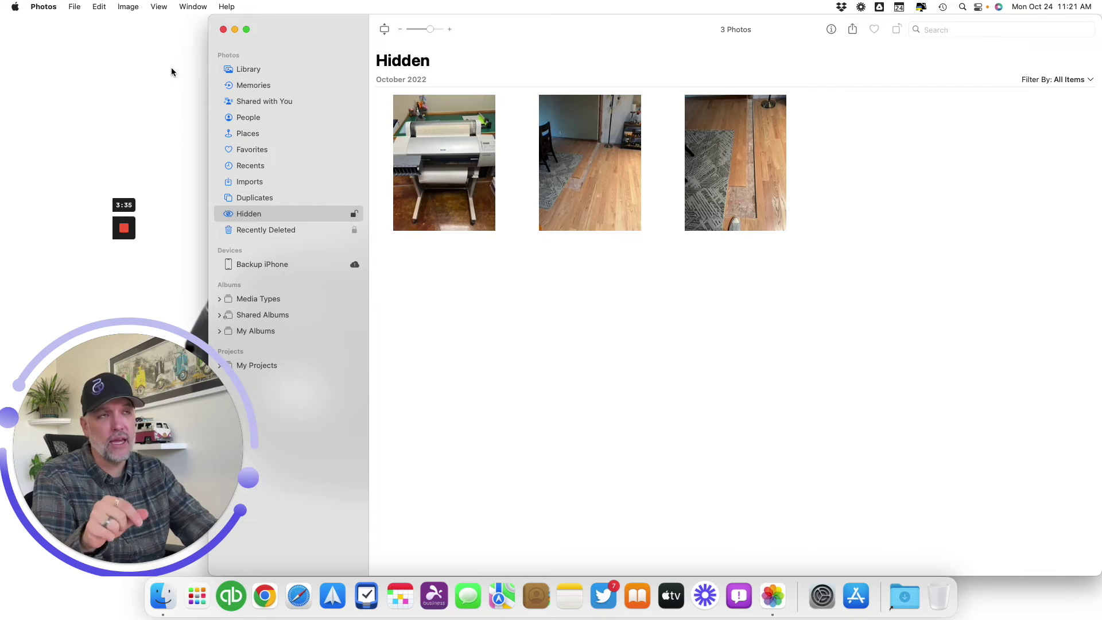
Hide the Hidden album from the sidebar again with Command-Shift-L.
click(158, 7)
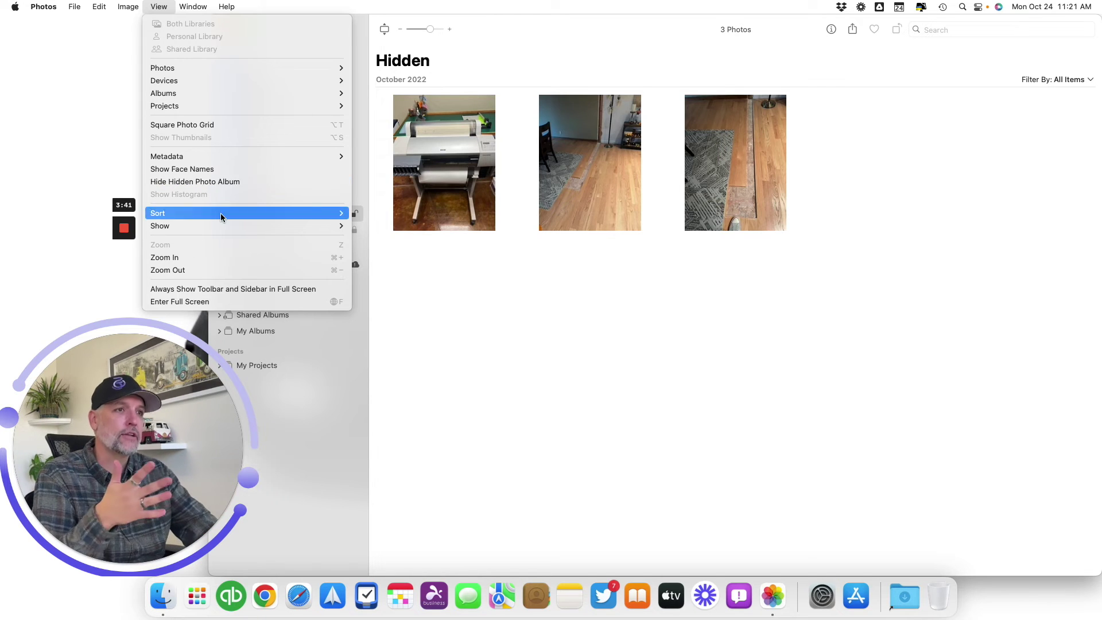
key(Escape)
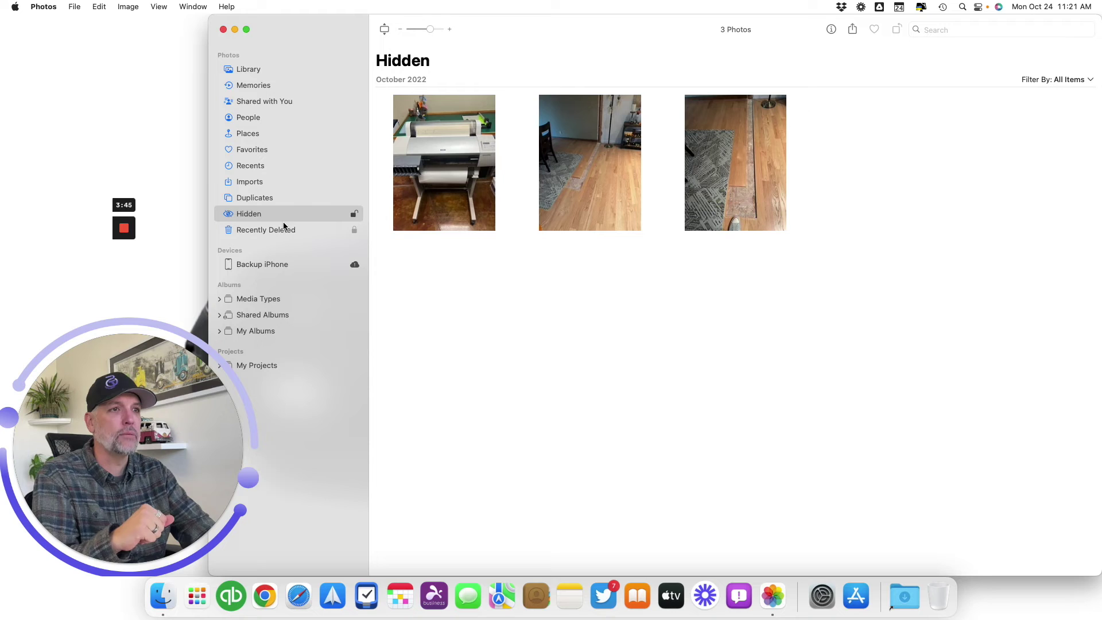
click(159, 7)
click(184, 179)
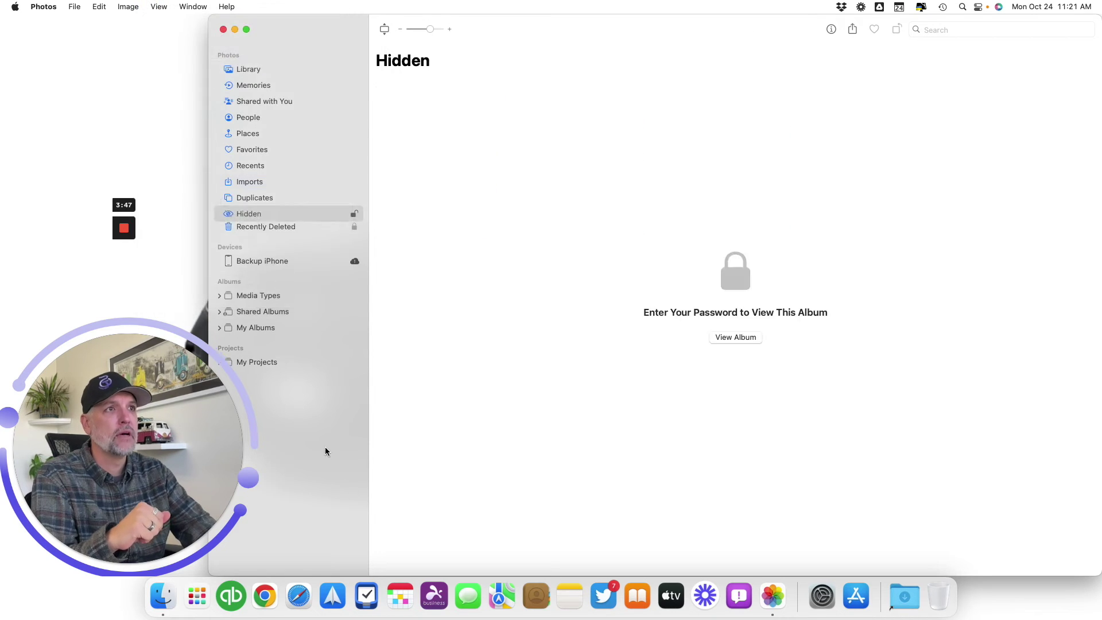
key(super+shift+l)
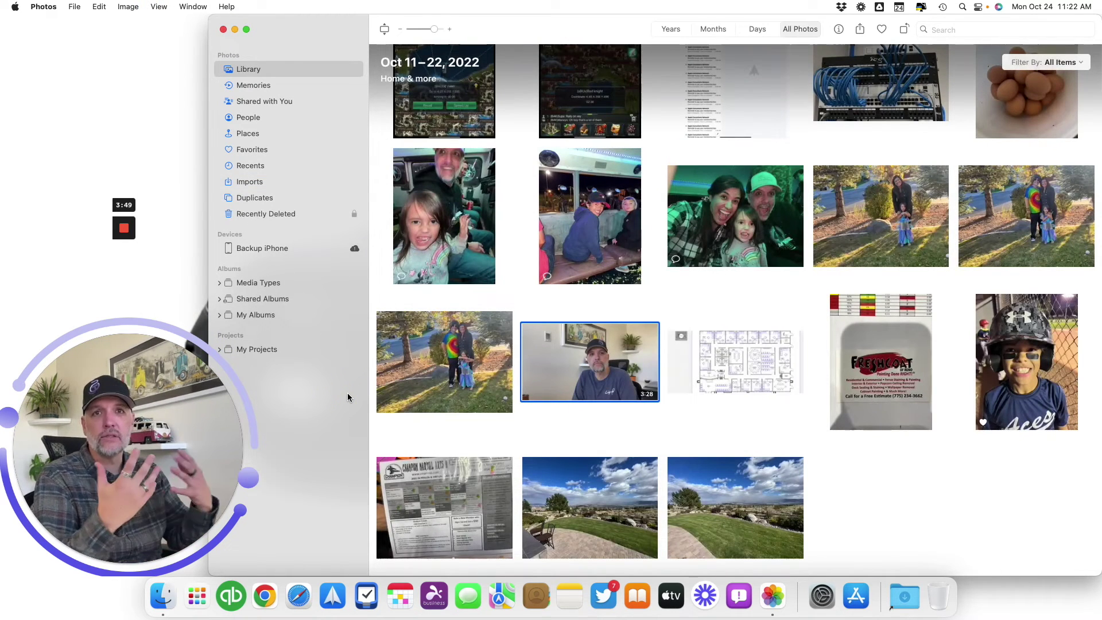